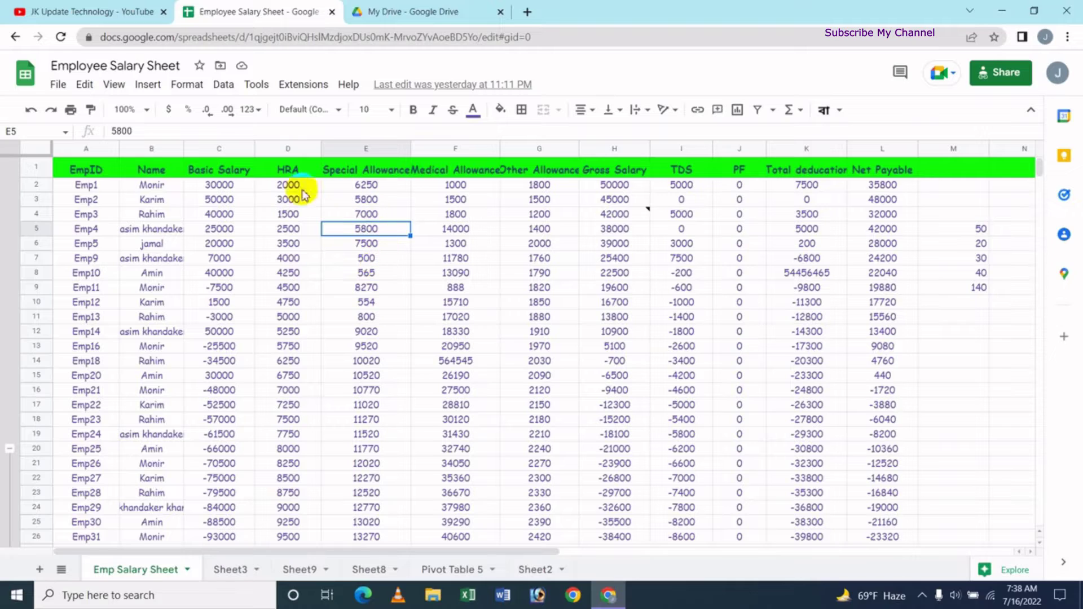
Insert one blank column immediately after the HRA column.
left_click(284, 150)
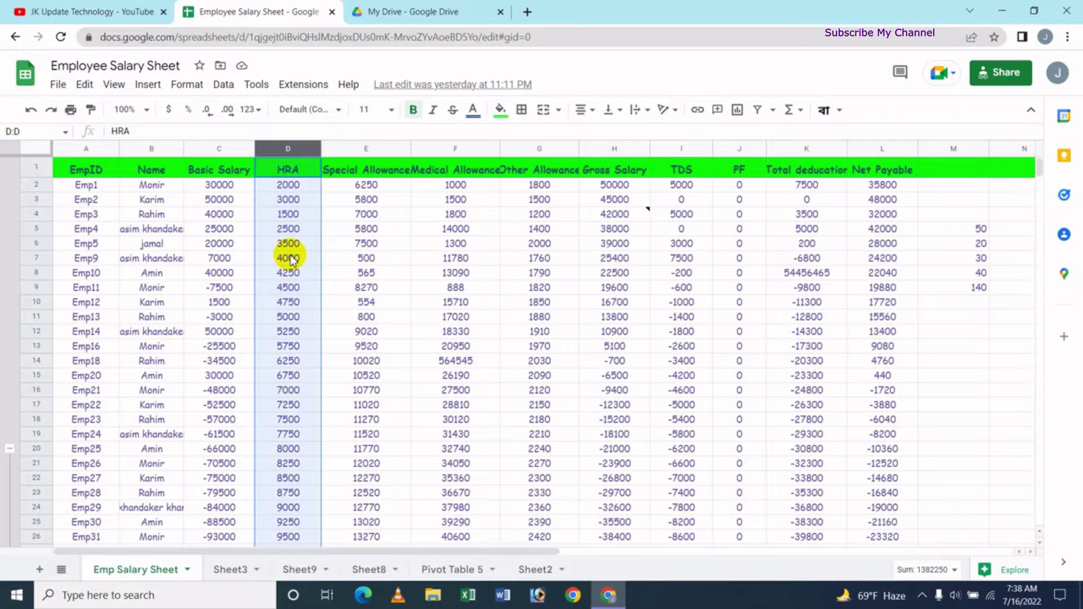
right_click(285, 211)
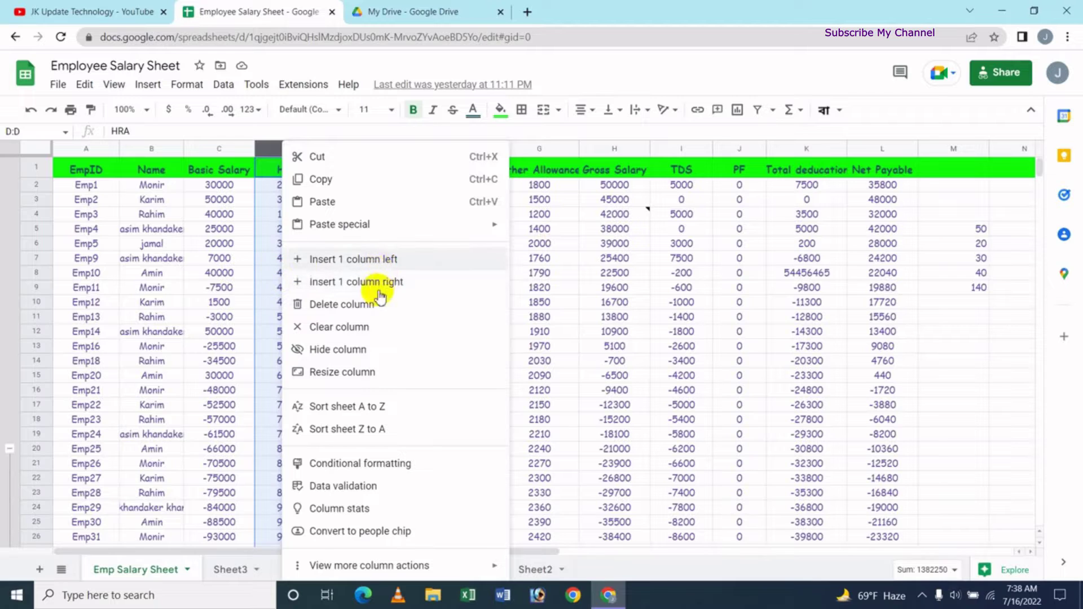
left_click(406, 283)
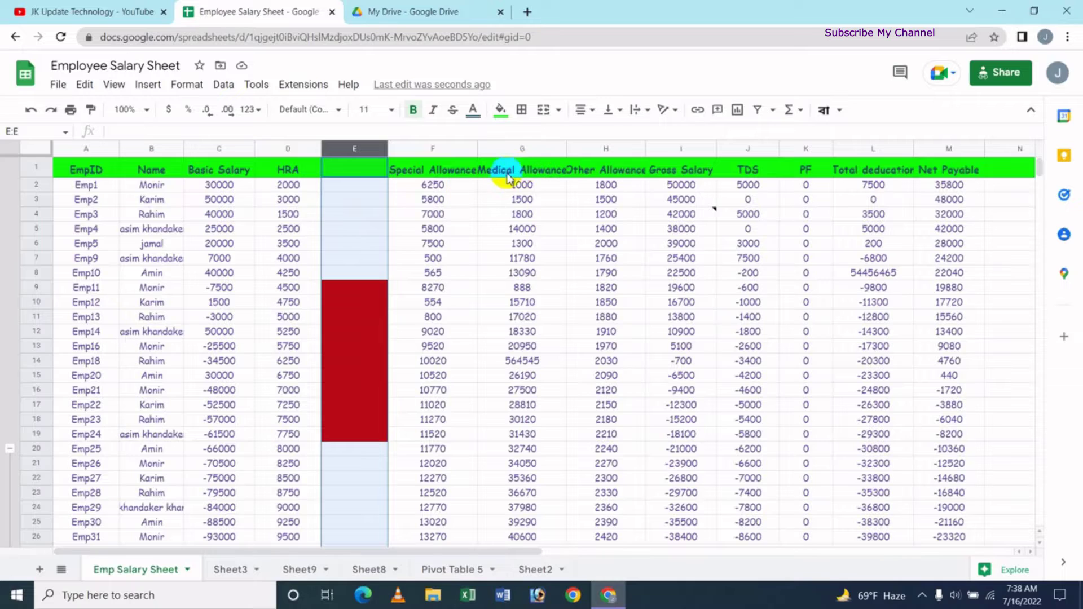
Insert one blank column immediately before the Medical Allowance column.
left_click(519, 150)
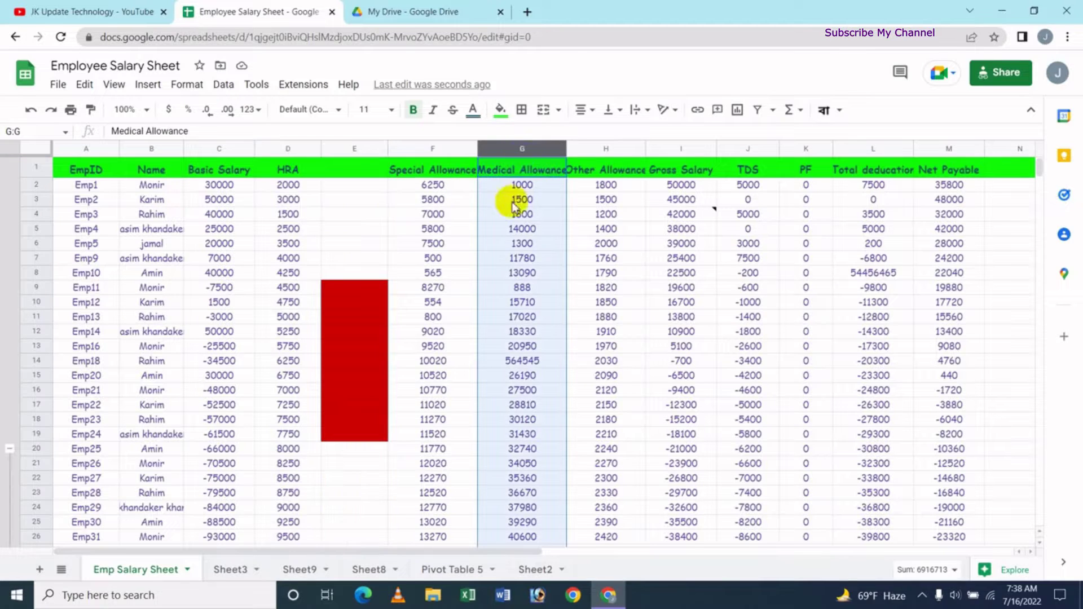
right_click(514, 234)
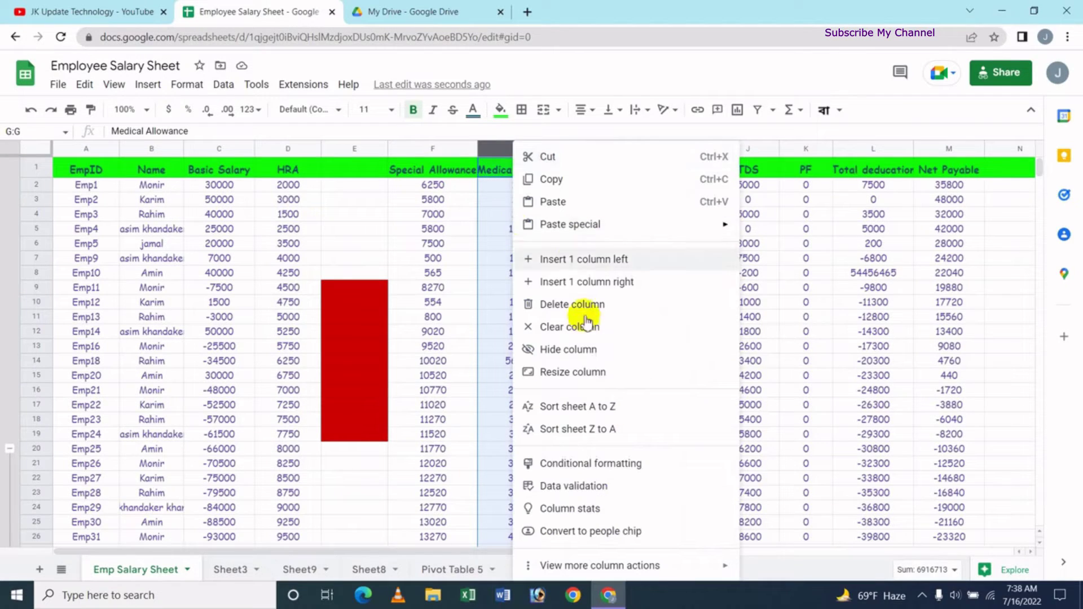
left_click(607, 260)
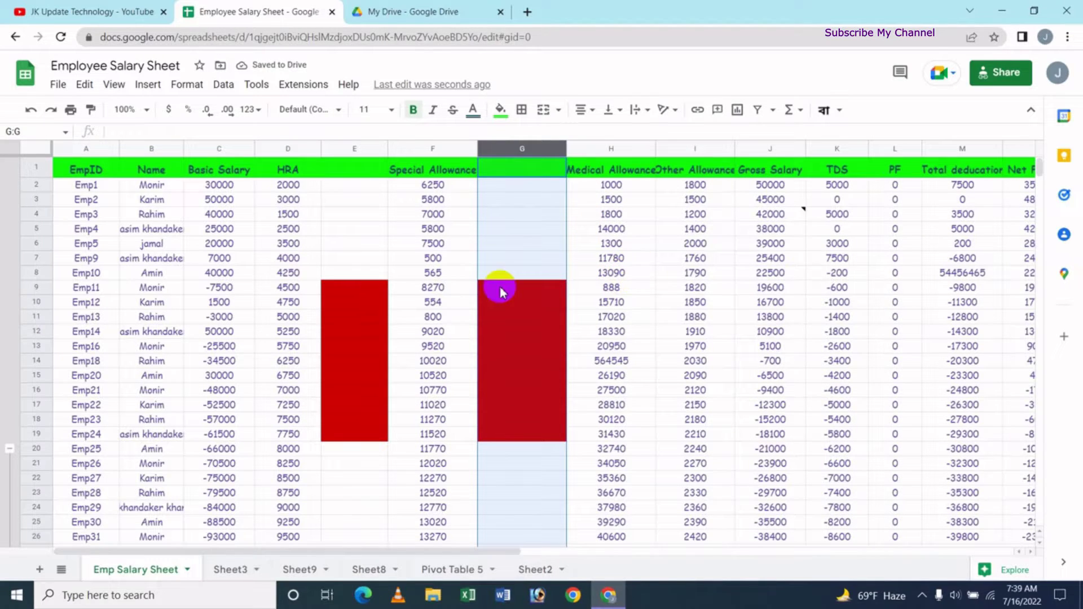
left_click(431, 258)
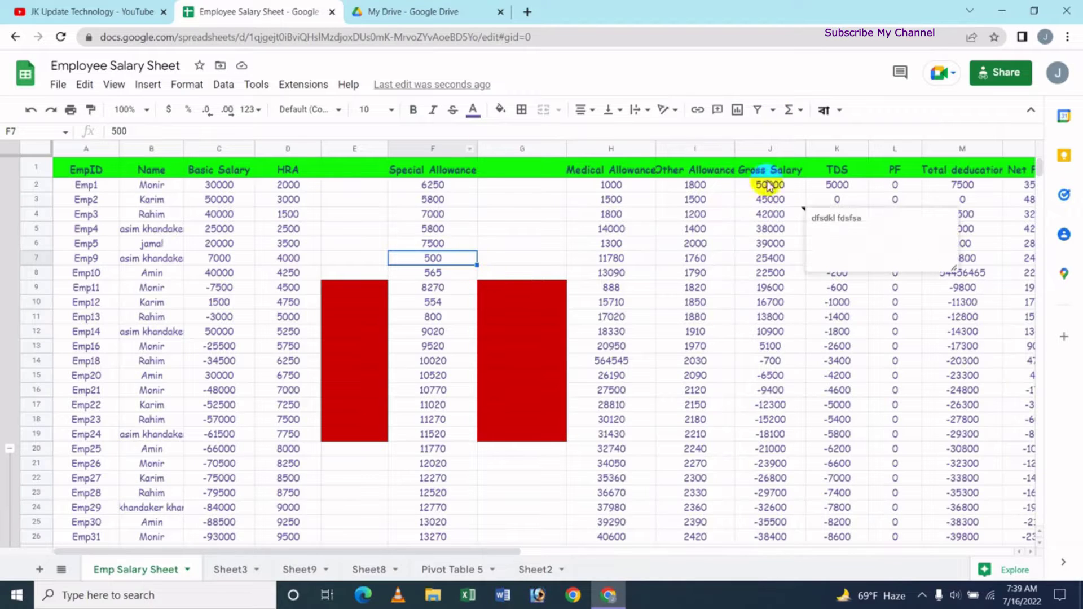
Insert one blank column immediately before the Gross Salary column.
left_click(767, 148)
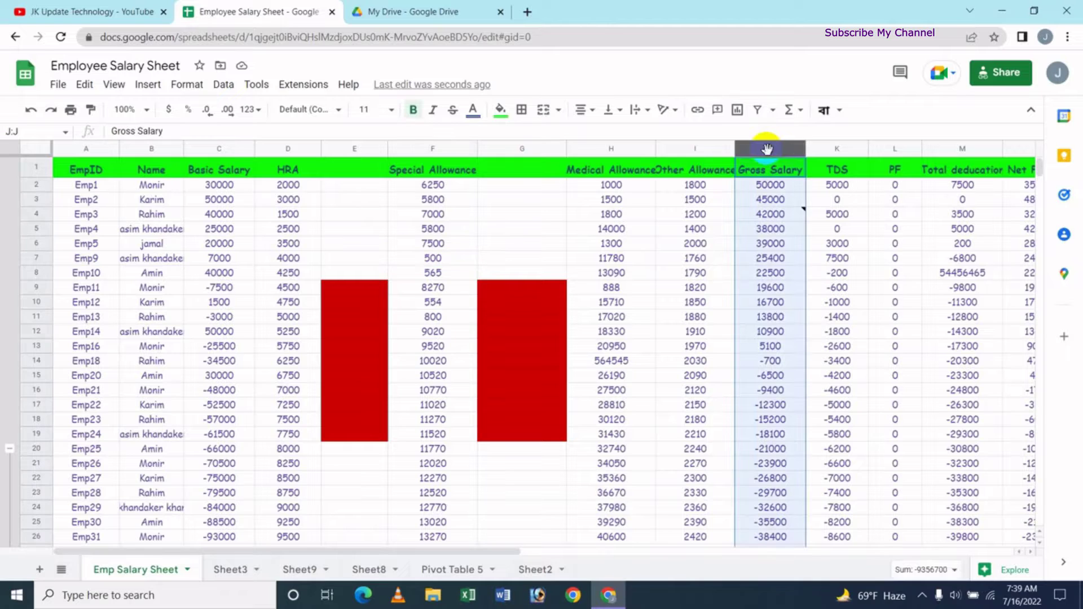
left_click(149, 86)
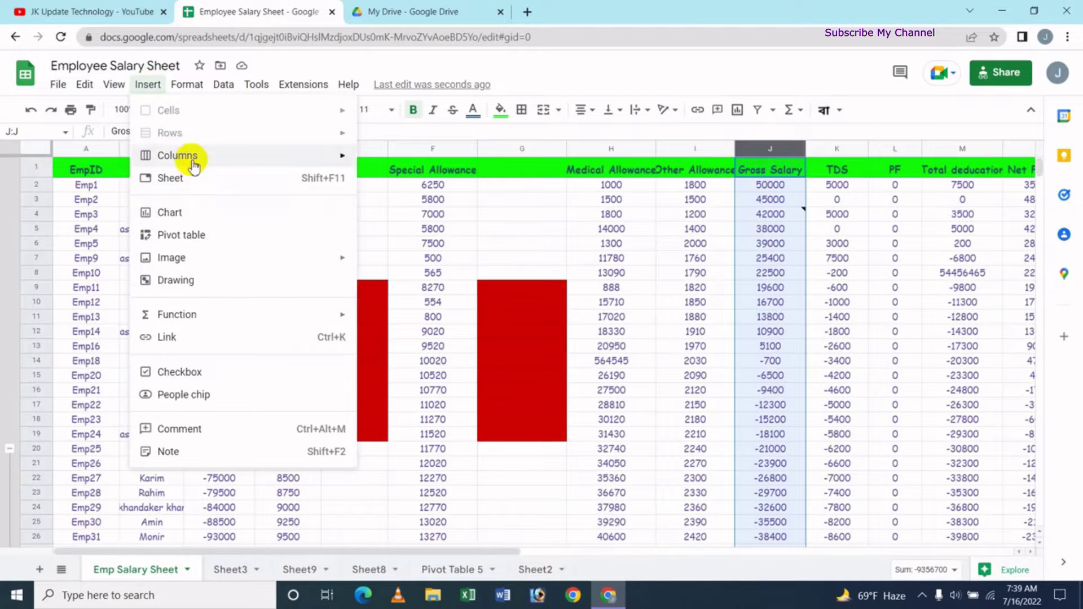
mouse_move(176, 154)
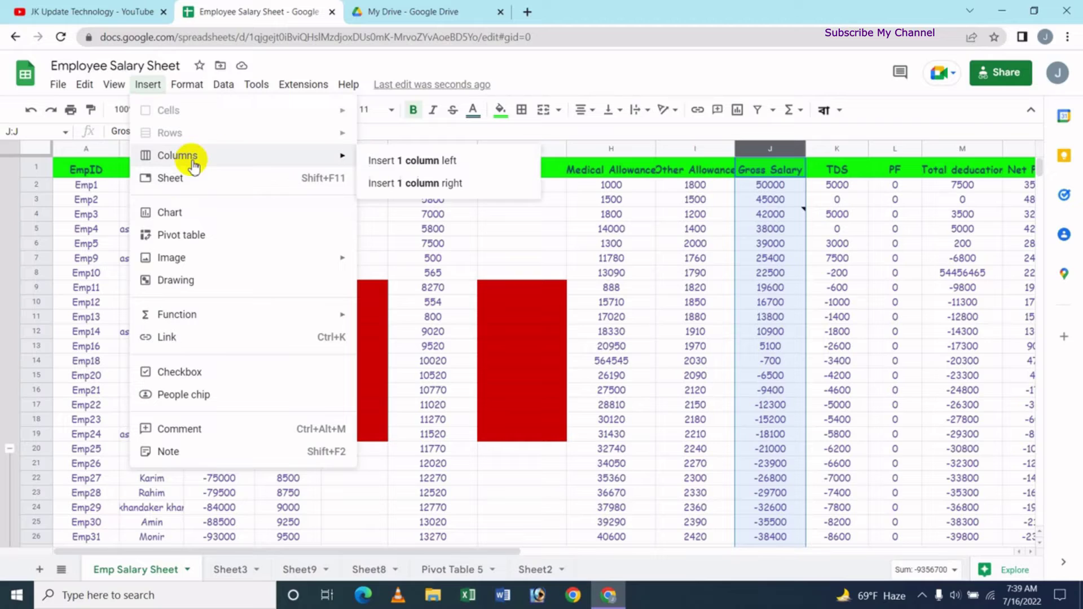
left_click(441, 162)
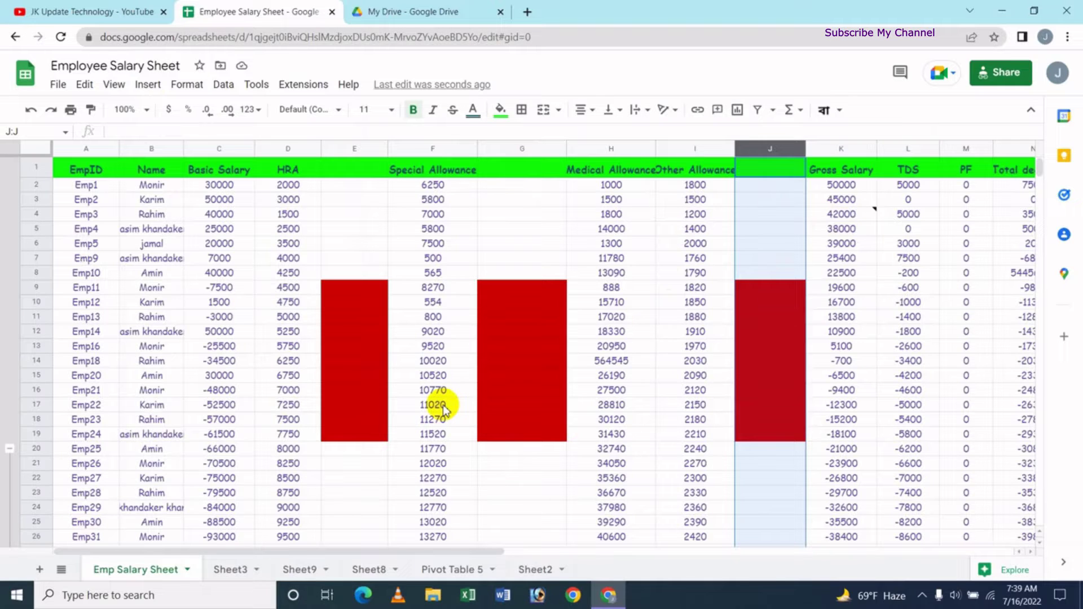
Undo the three column insertions.
key("ctrl+z")
key("ctrl+z")
key("ctrl+z")
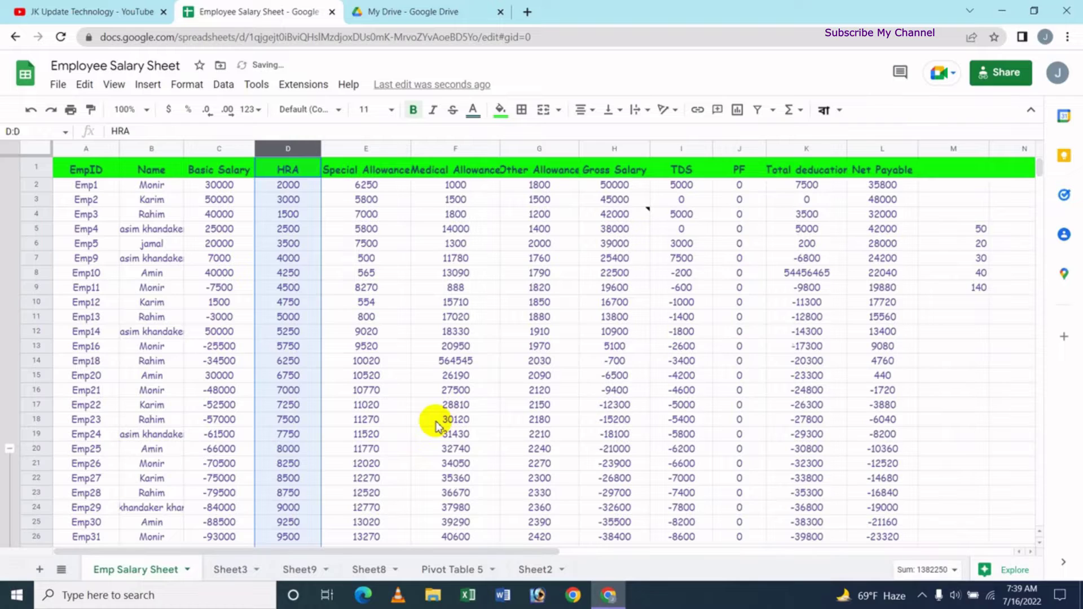
left_click(418, 300)
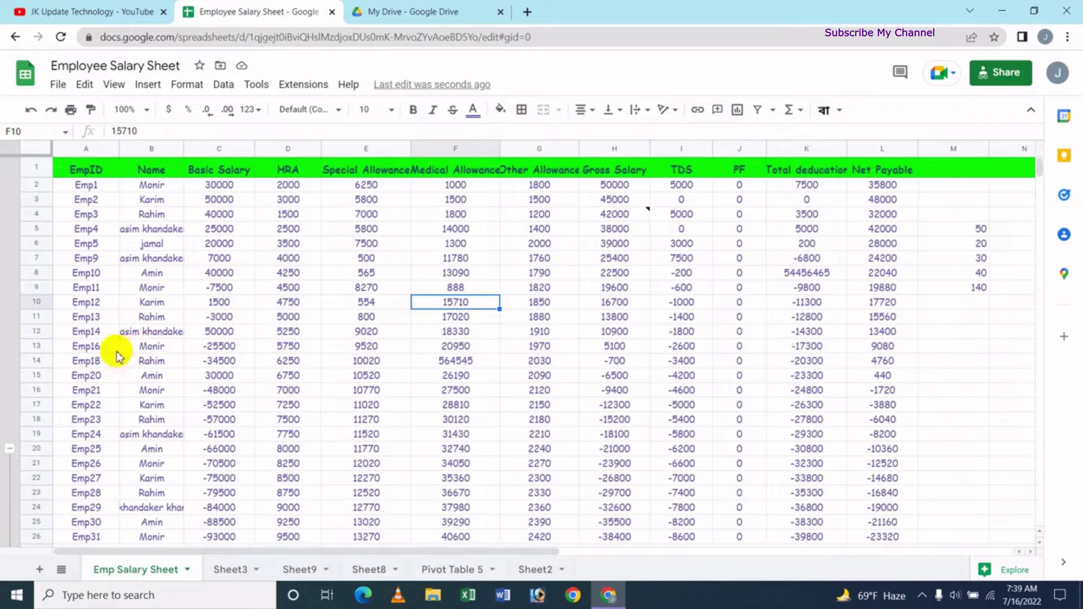
Insert one blank row directly above the Emp16 record in row 13.
left_click(38, 346)
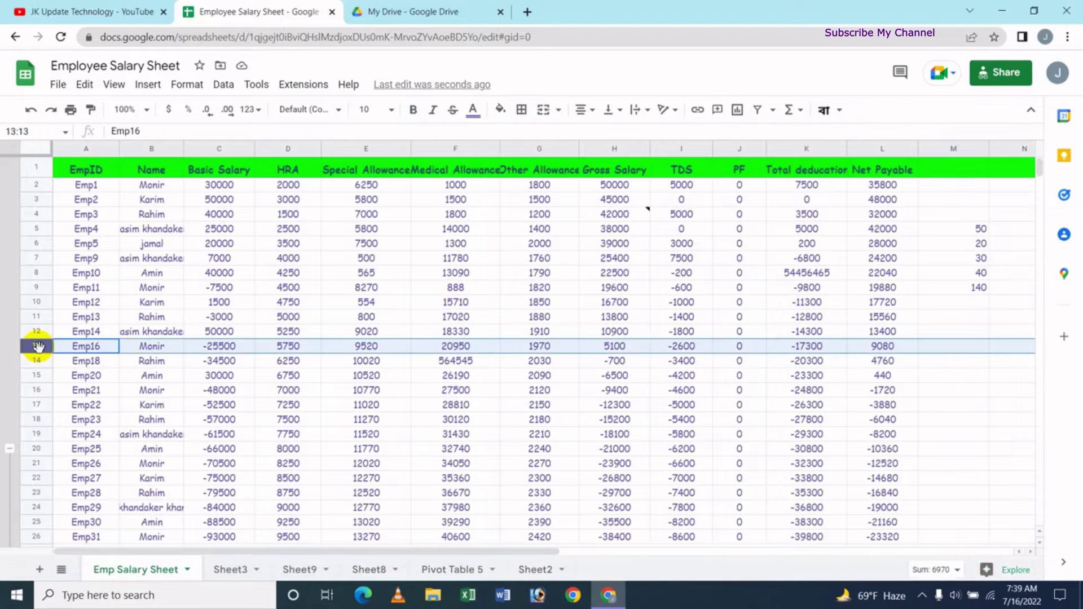
right_click(170, 347)
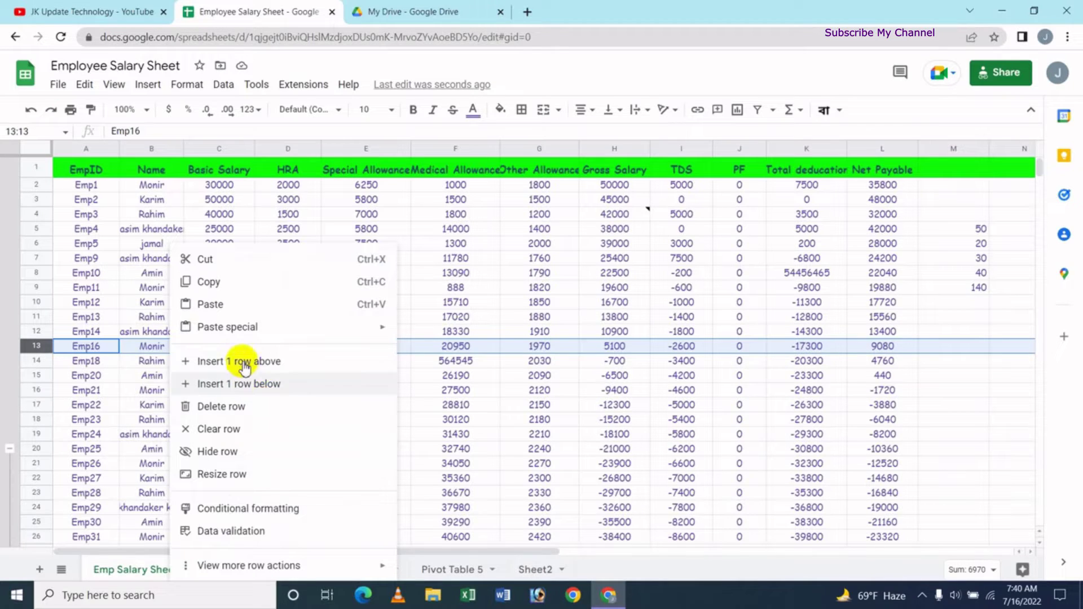
left_click(282, 365)
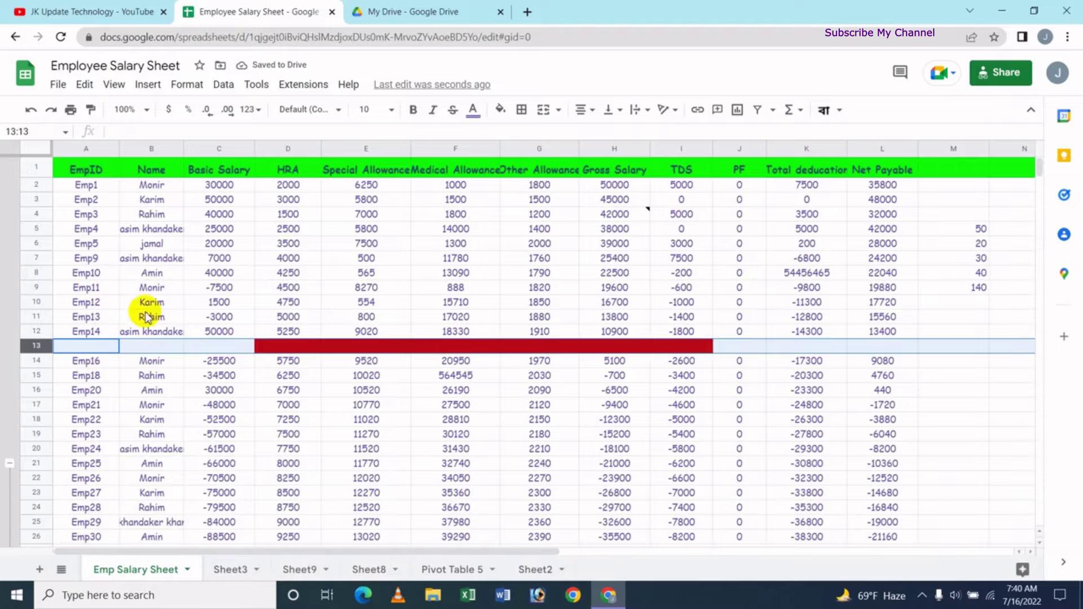
Insert one blank row directly below the Emp12 record in row 10.
left_click(37, 302)
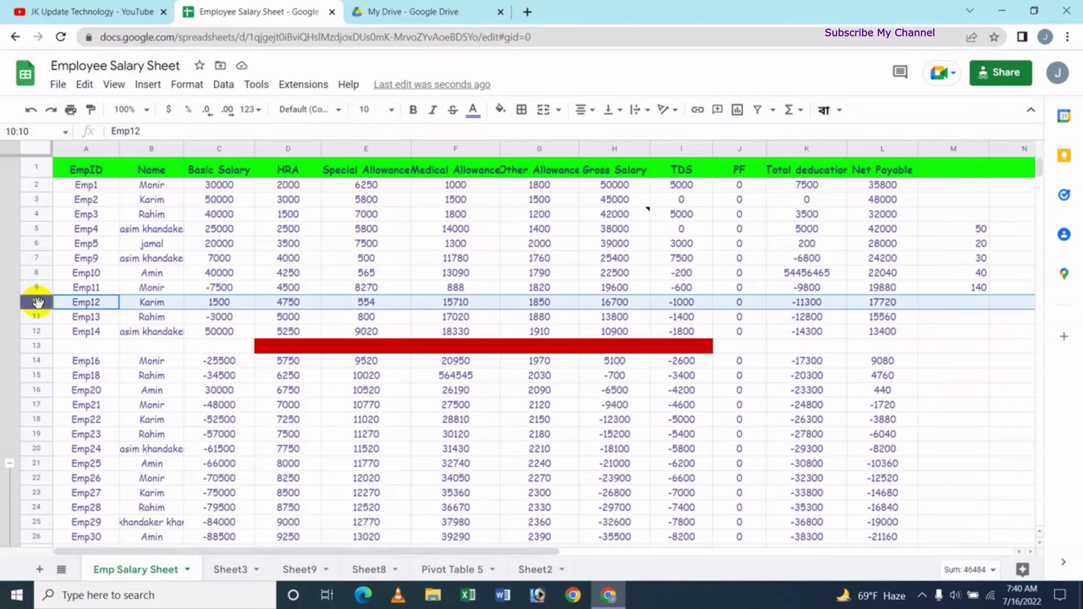
right_click(158, 305)
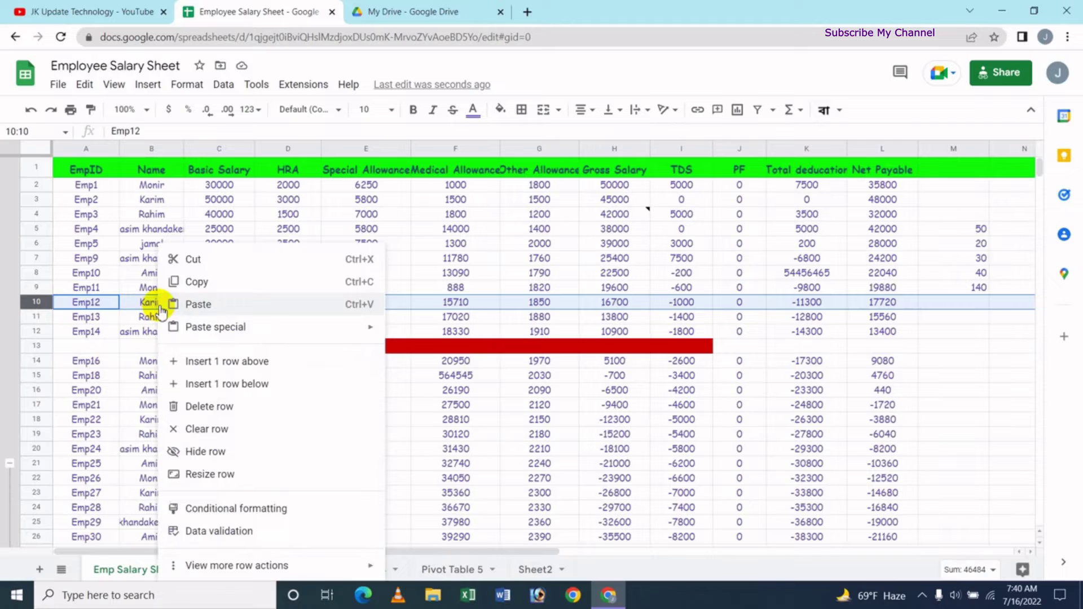
left_click(251, 391)
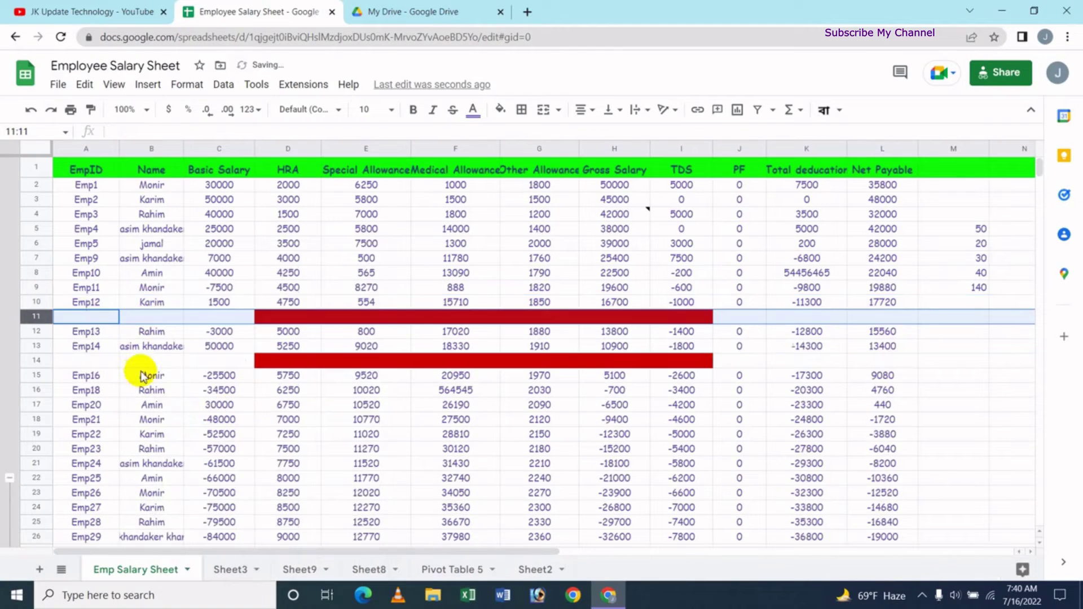
left_click(141, 377)
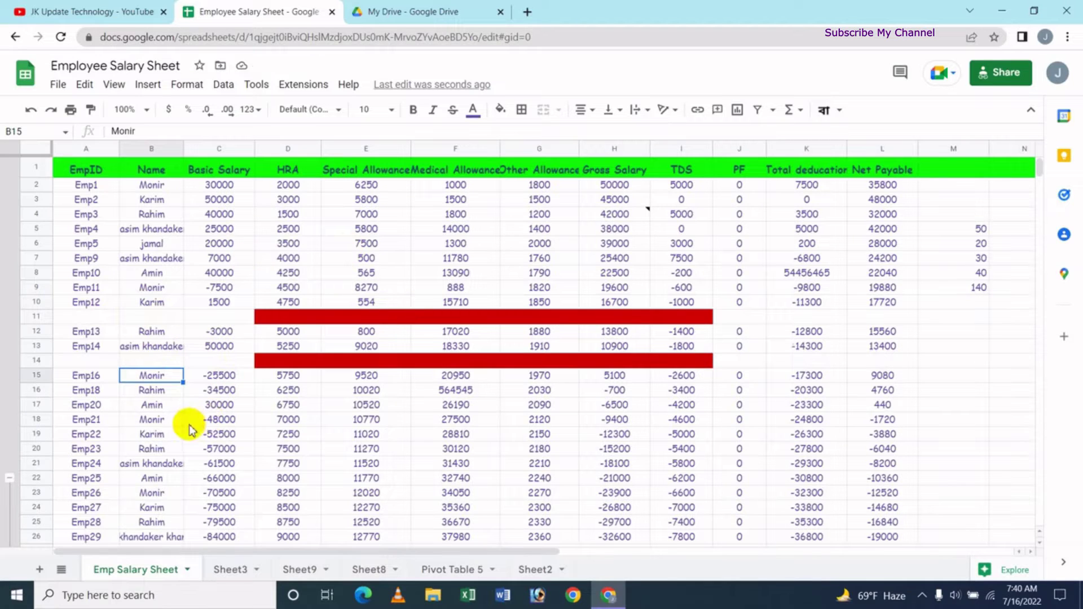
Insert one blank row directly above the Emp5 record in row 6.
left_click(33, 244)
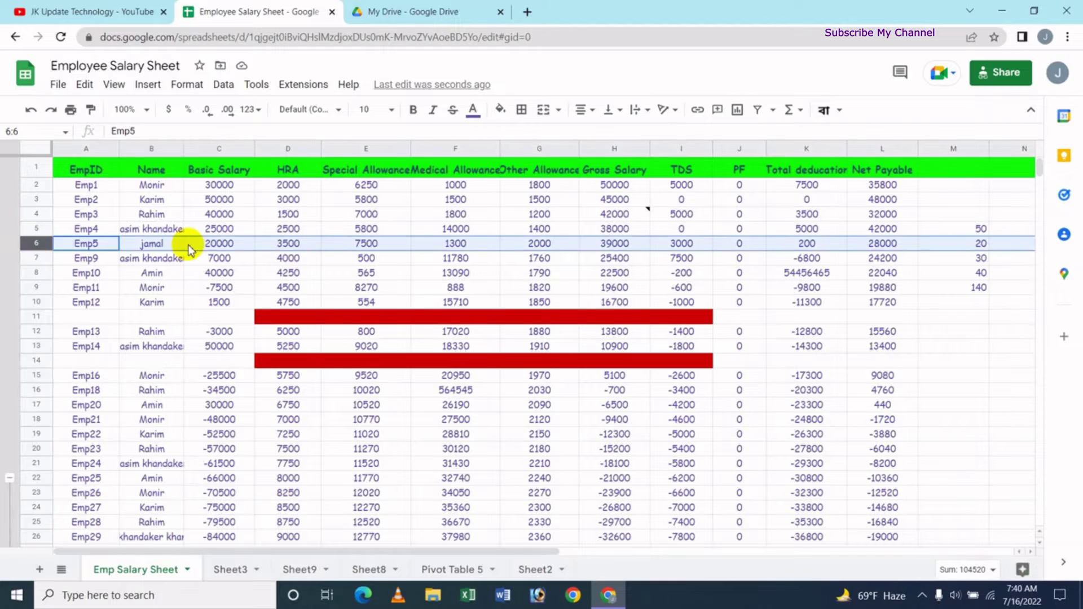
left_click(142, 87)
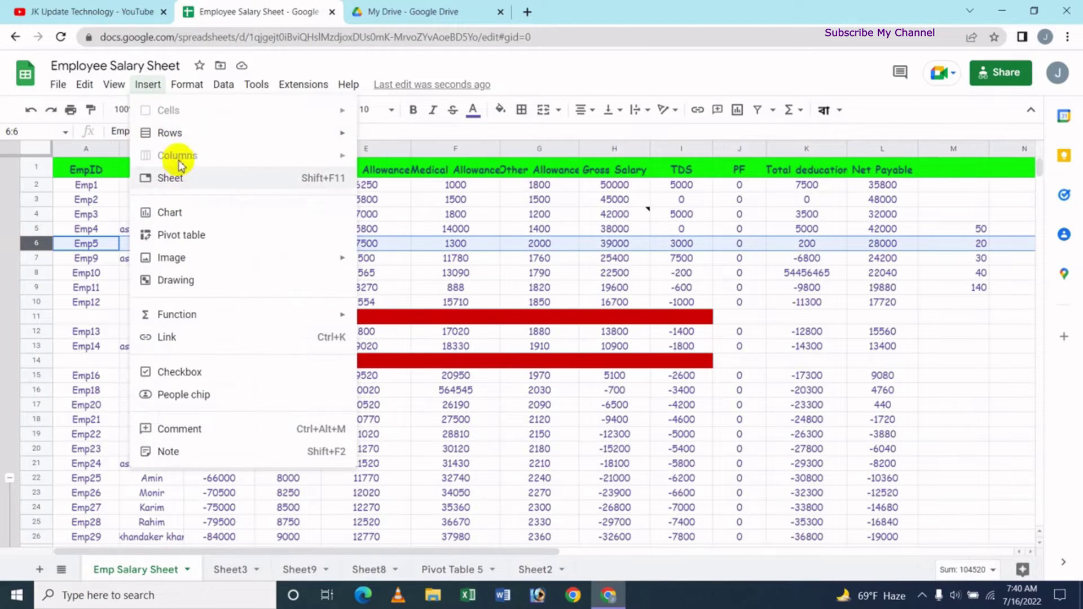
mouse_move(186, 144)
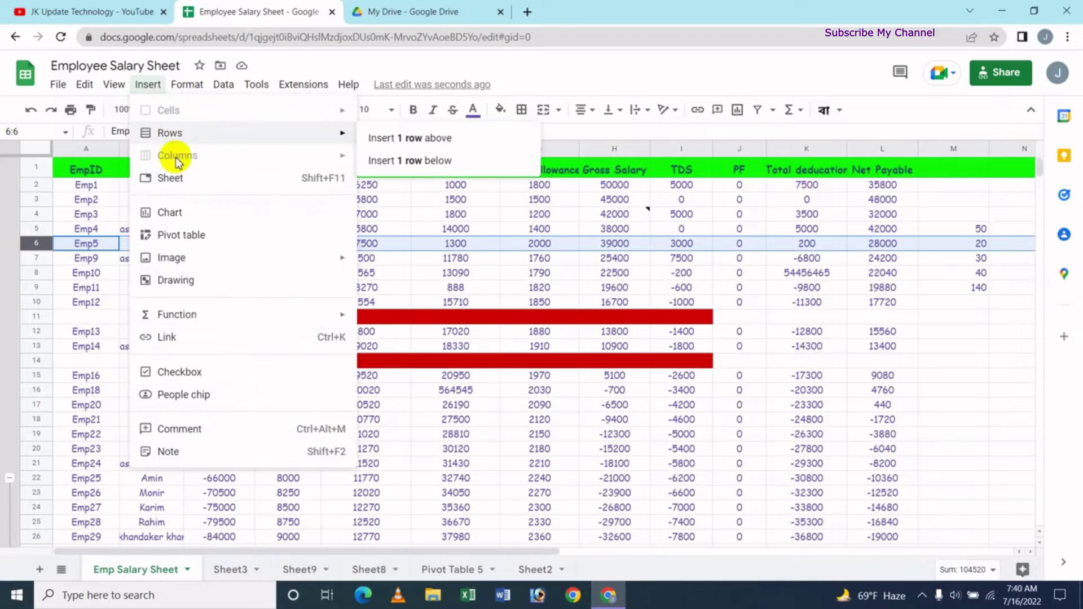
left_click(428, 141)
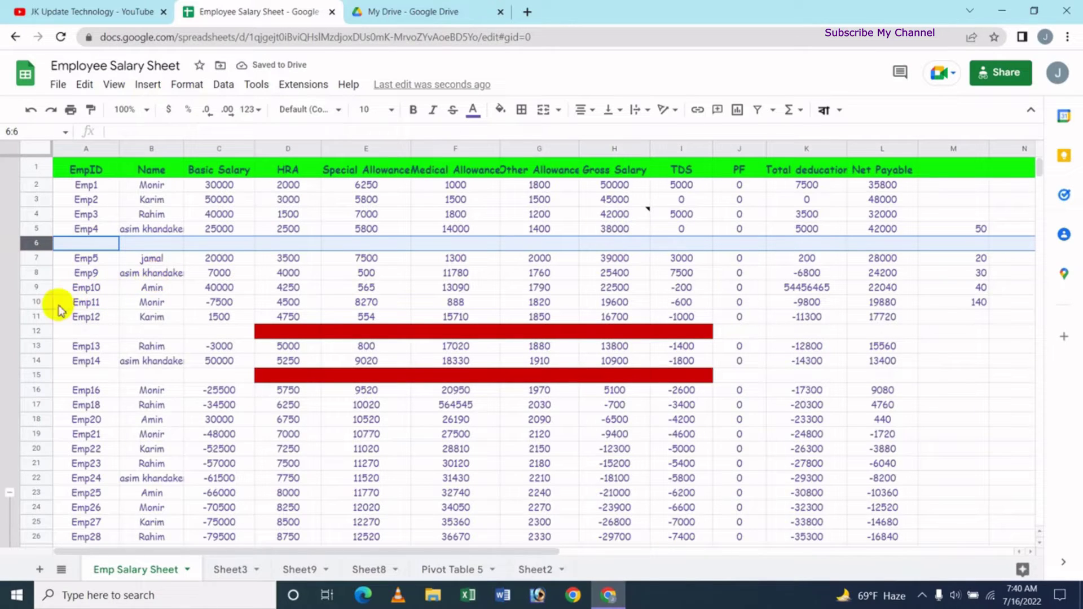
Insert one blank row directly below the Emp10 record in row 9.
left_click(30, 288)
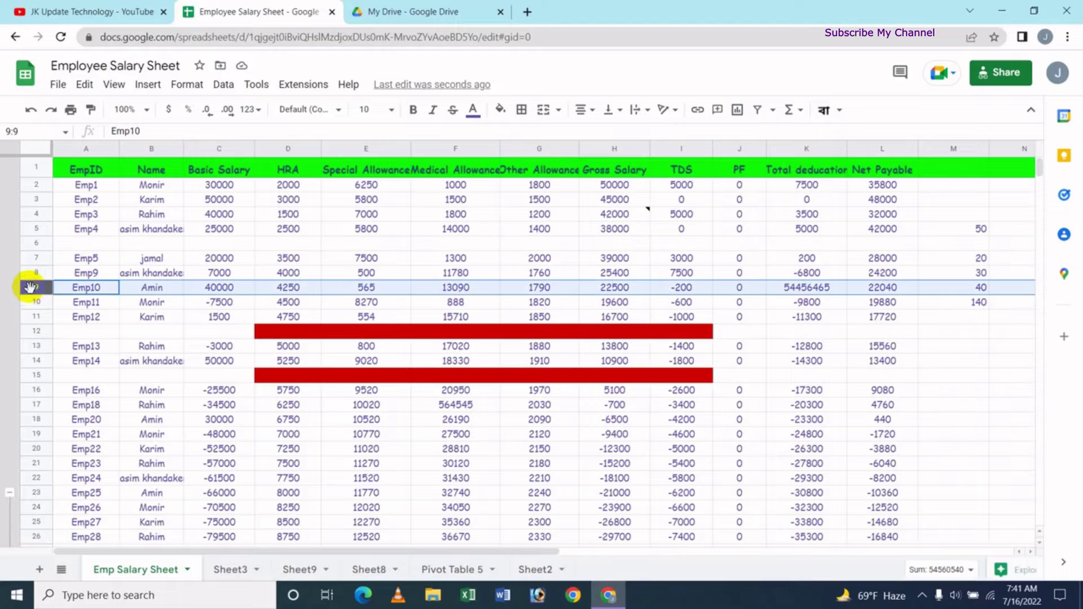
left_click(148, 85)
mouse_move(195, 133)
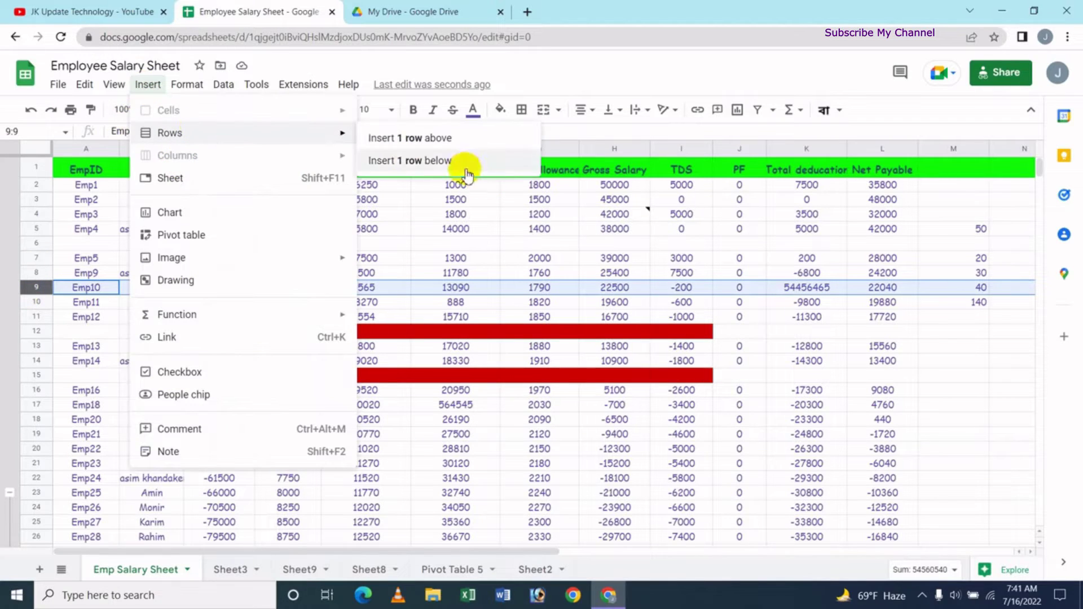
left_click(464, 168)
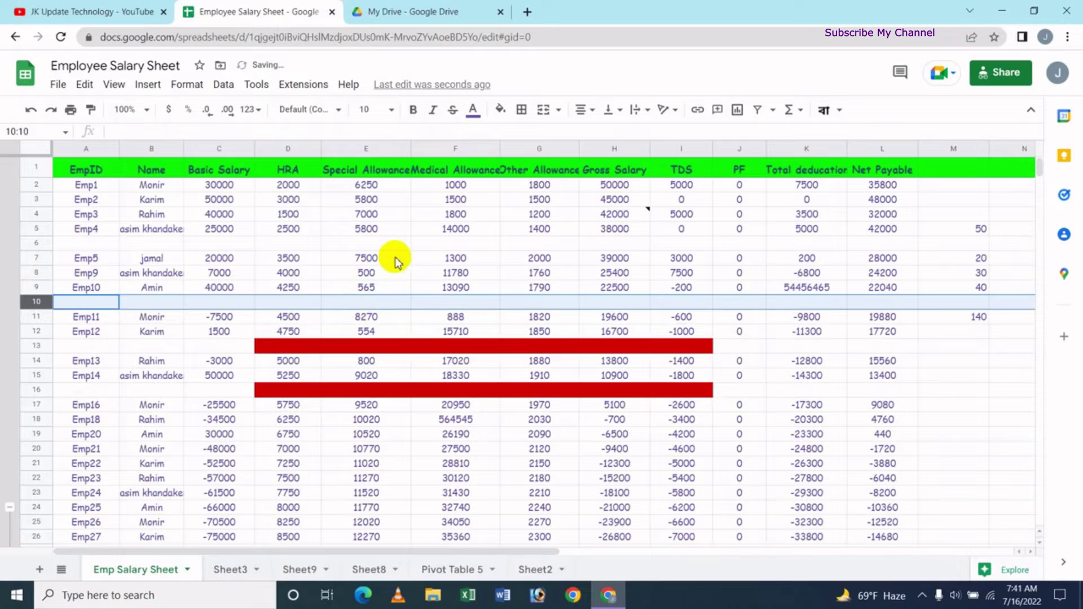
left_click(329, 255)
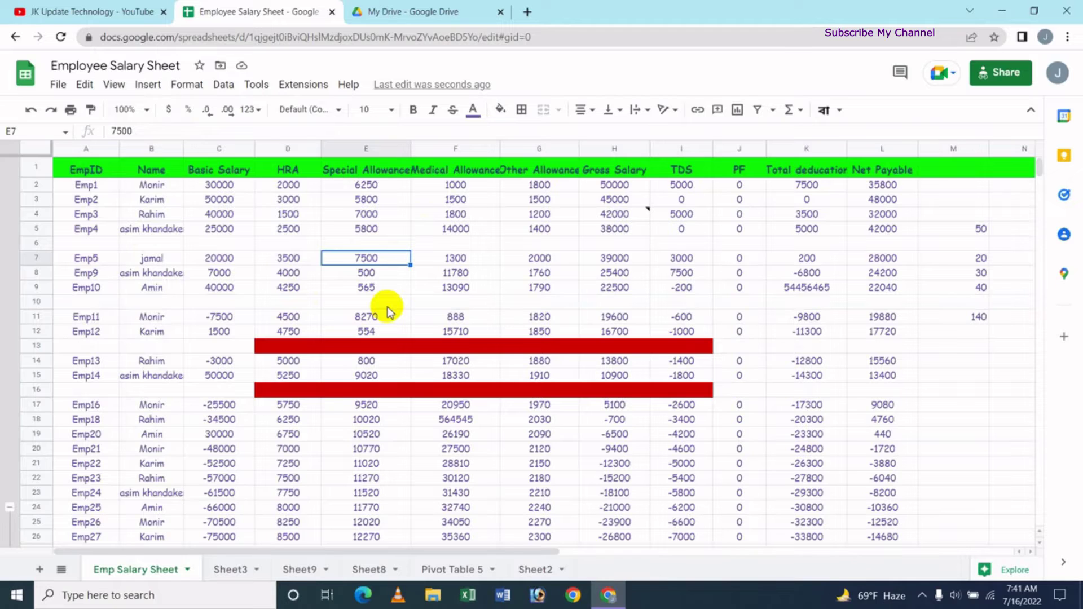
Undo all four row insertions.
key("ctrl+z")
key("ctrl+z")
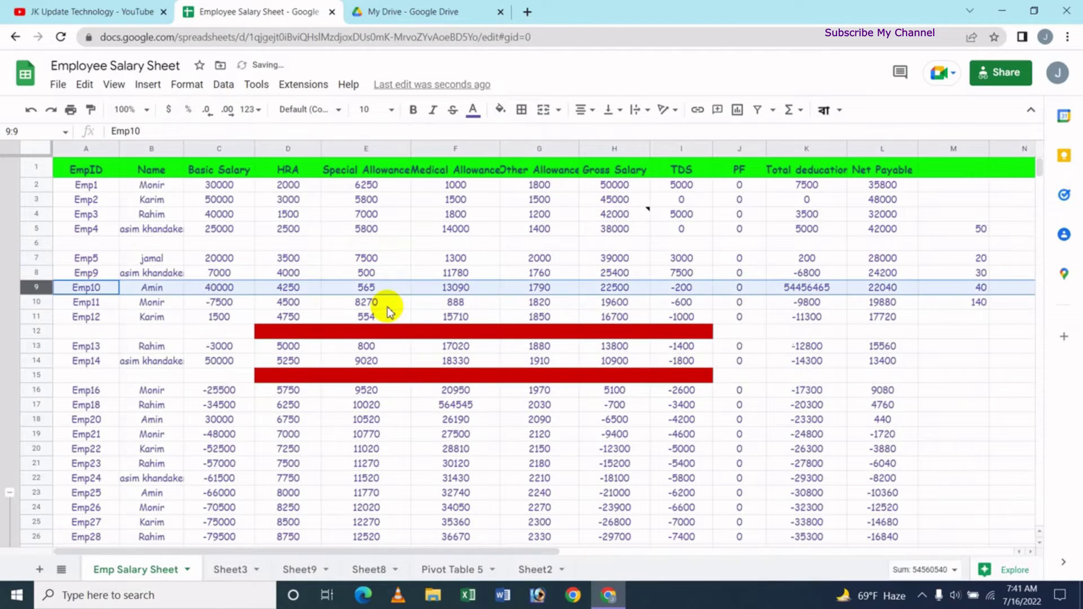
key("ctrl+z")
key("ctrl+z")
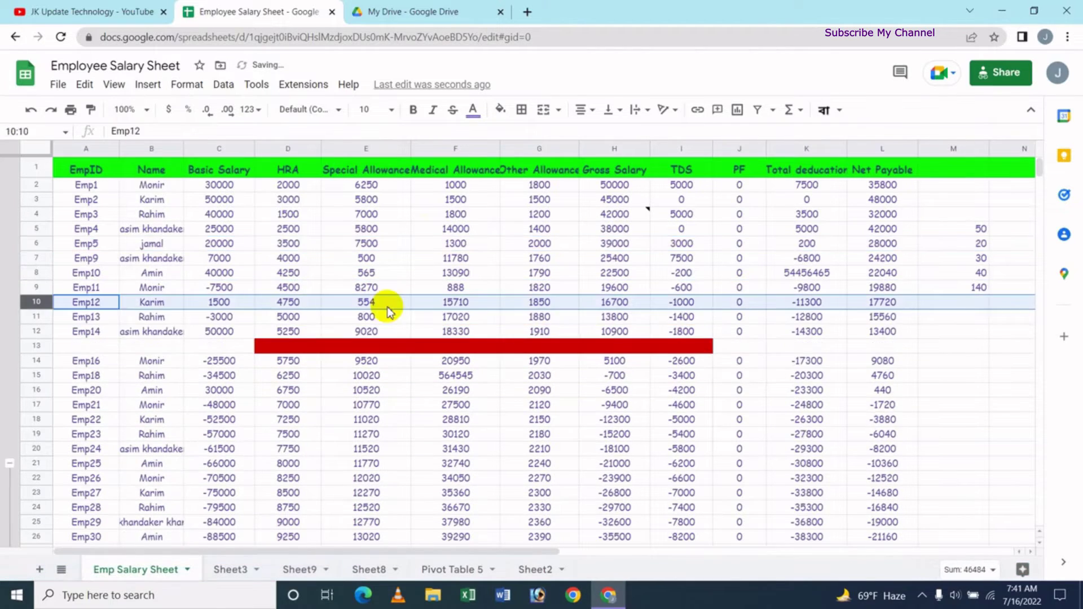
left_click(348, 261)
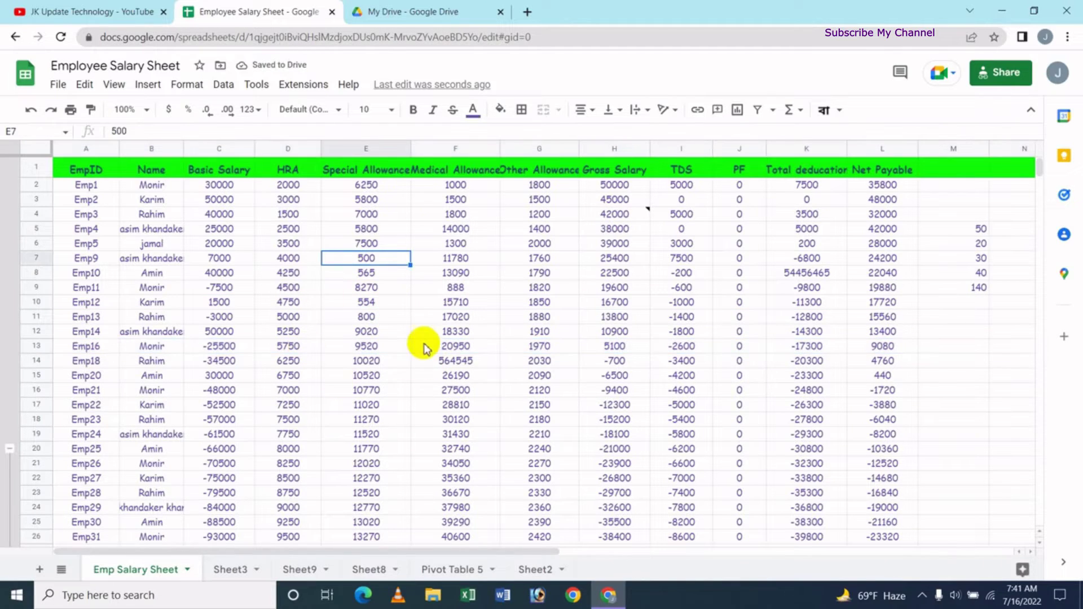
Insert a blank cell at E9 in the Emp11 row, shifting the existing cells right.
left_click(361, 290)
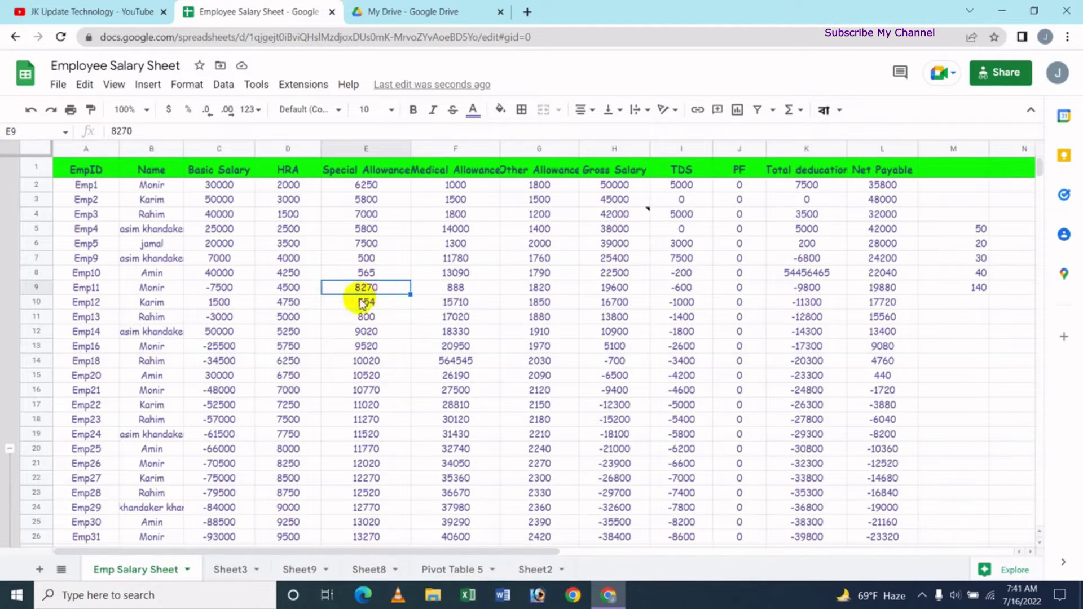
left_click(149, 84)
mouse_move(194, 113)
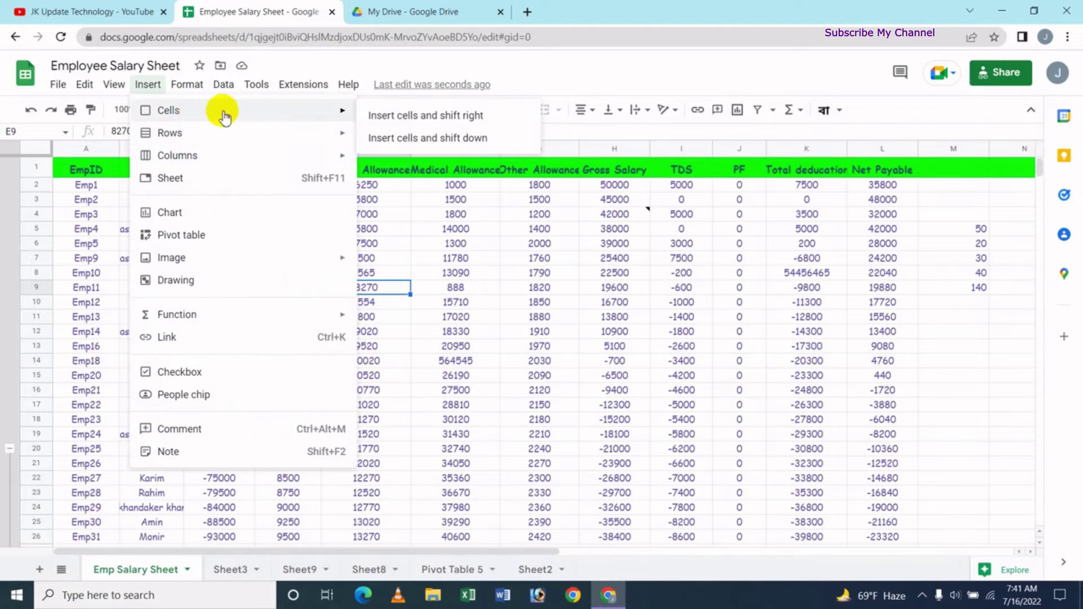
left_click(449, 115)
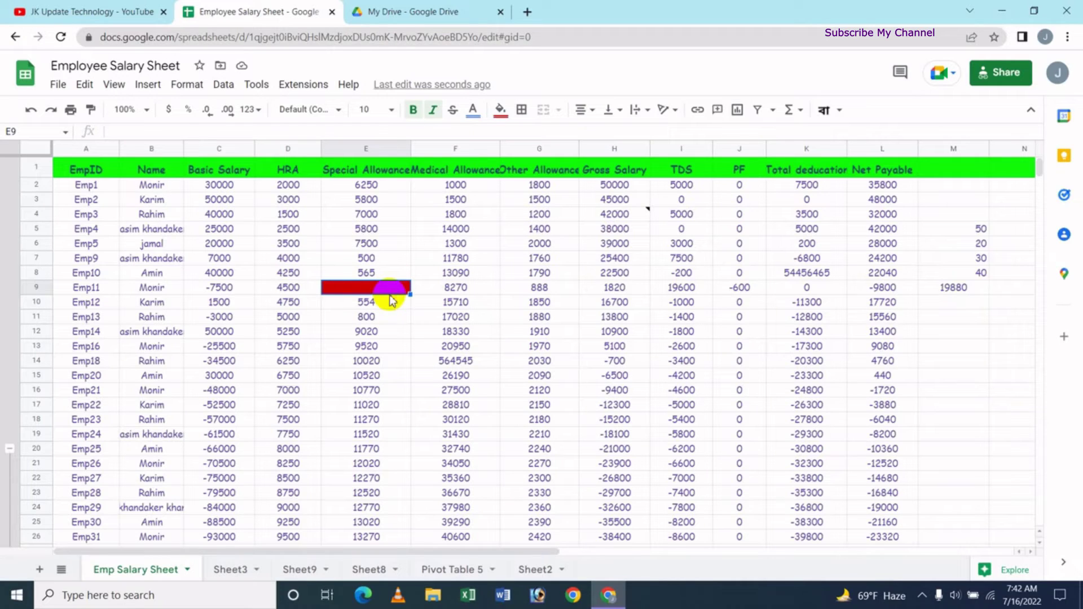
Enter 800 in the new cell E9 and clear the cell's formatting.
type("800")
key("ctrl+backslash")
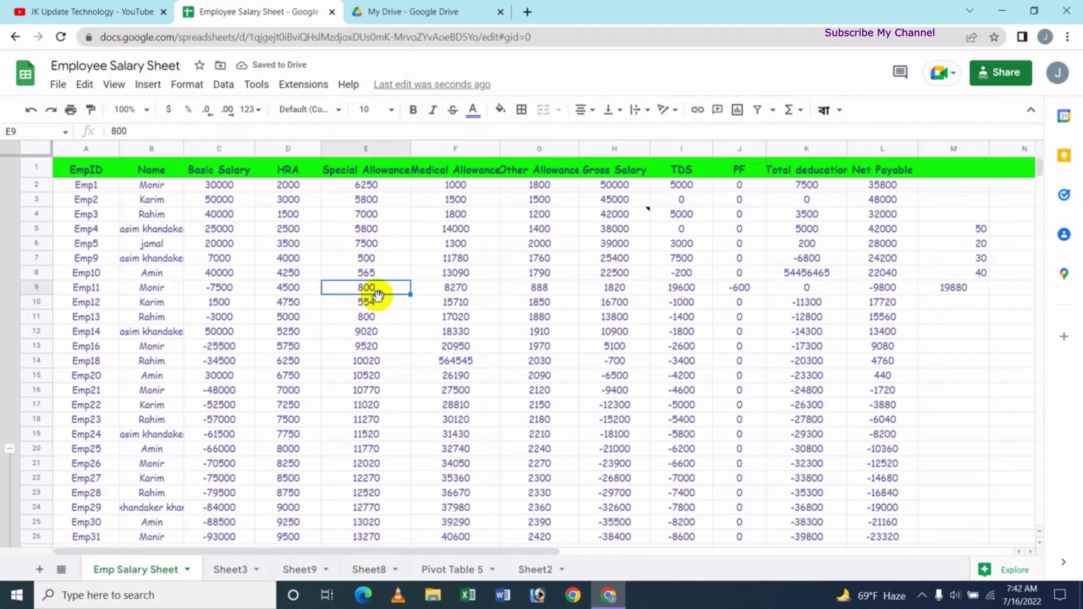
Insert a blank cell at B10 in the Emp12 row, shifting the existing cells down, and undo the insertion.
left_click(156, 304)
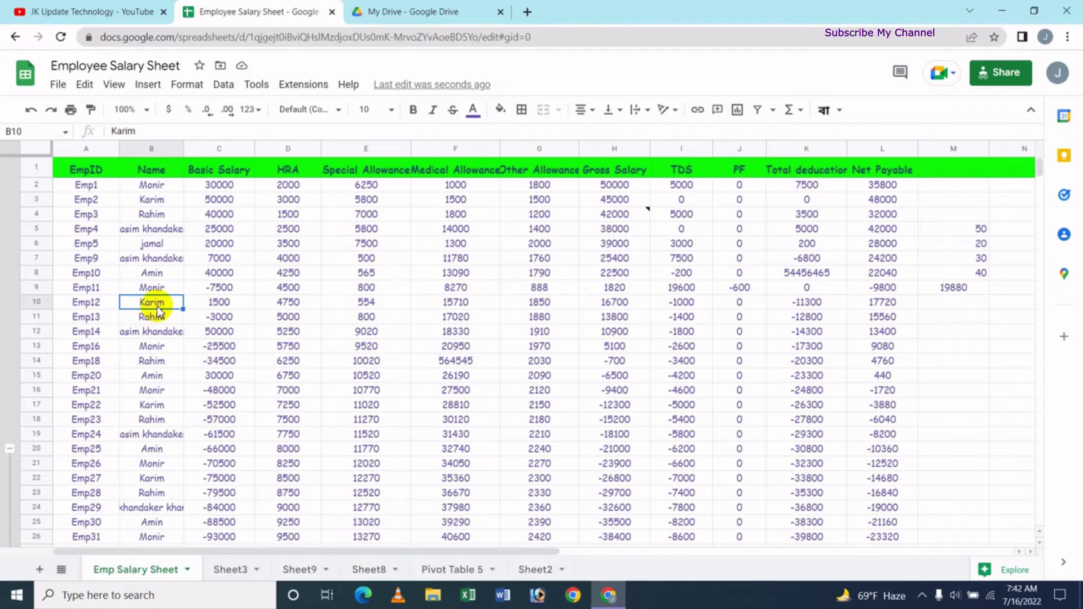
left_click(148, 84)
mouse_move(155, 110)
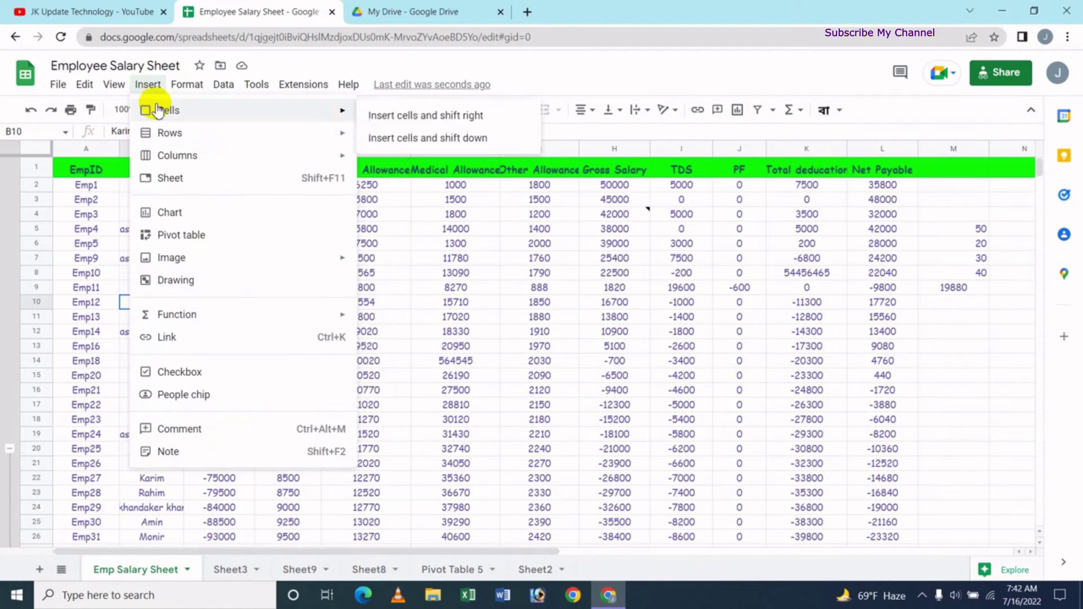
left_click(472, 146)
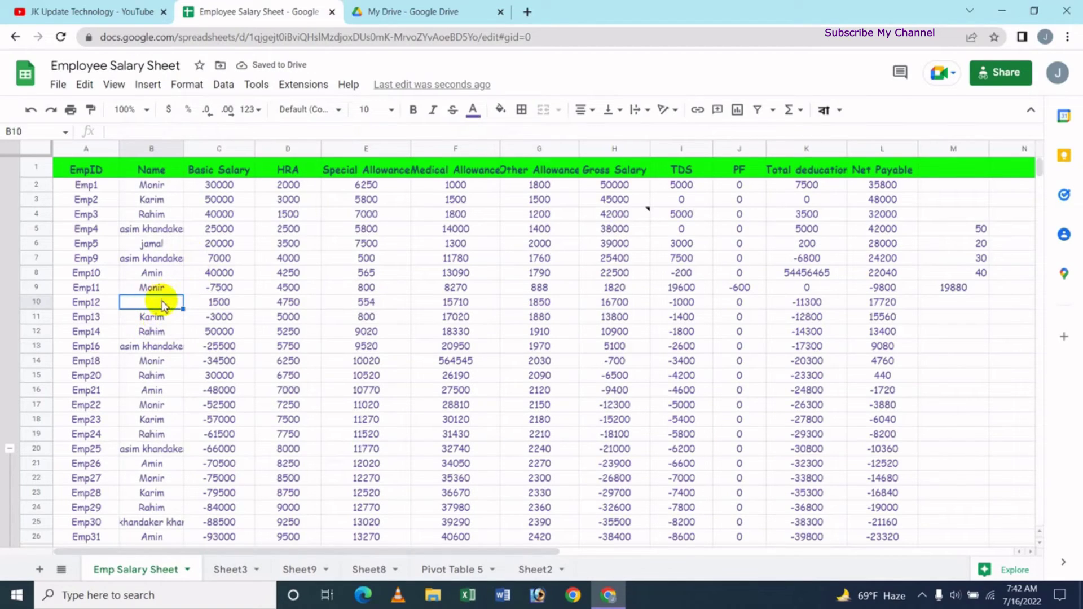
key("ctrl+z")
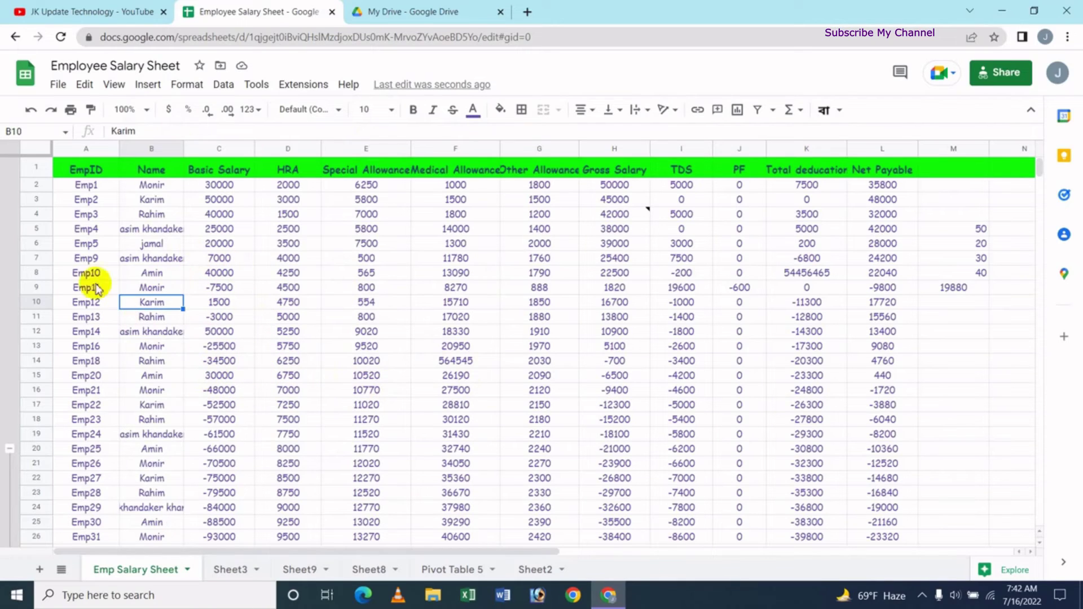
Insert a blank cell at A5 in the Emp4 row, shifting the existing cells right, and undo the insertion.
left_click(88, 230)
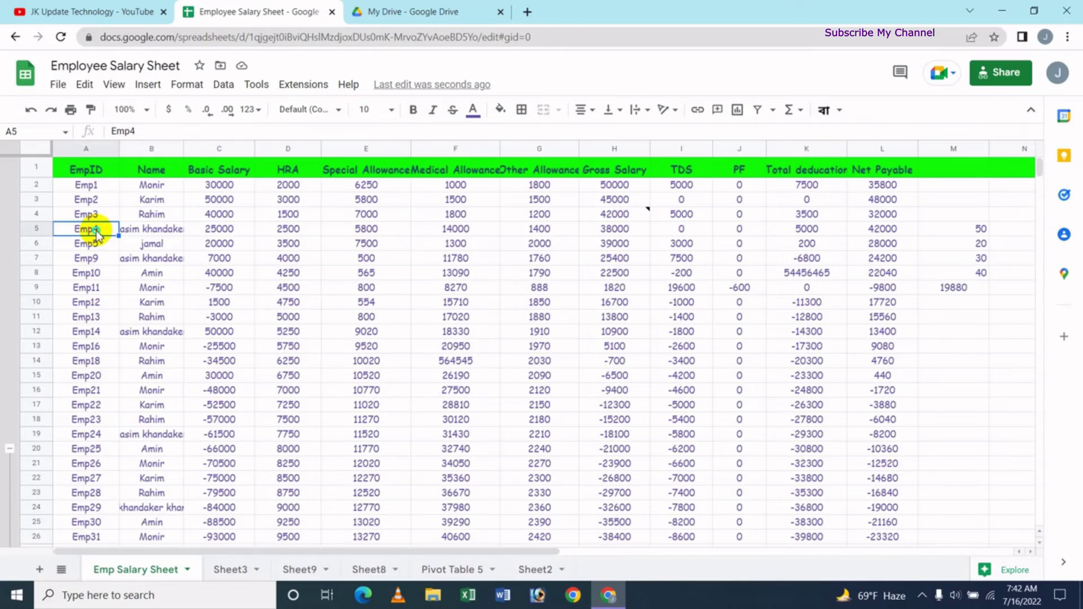
right_click(97, 234)
mouse_move(190, 424)
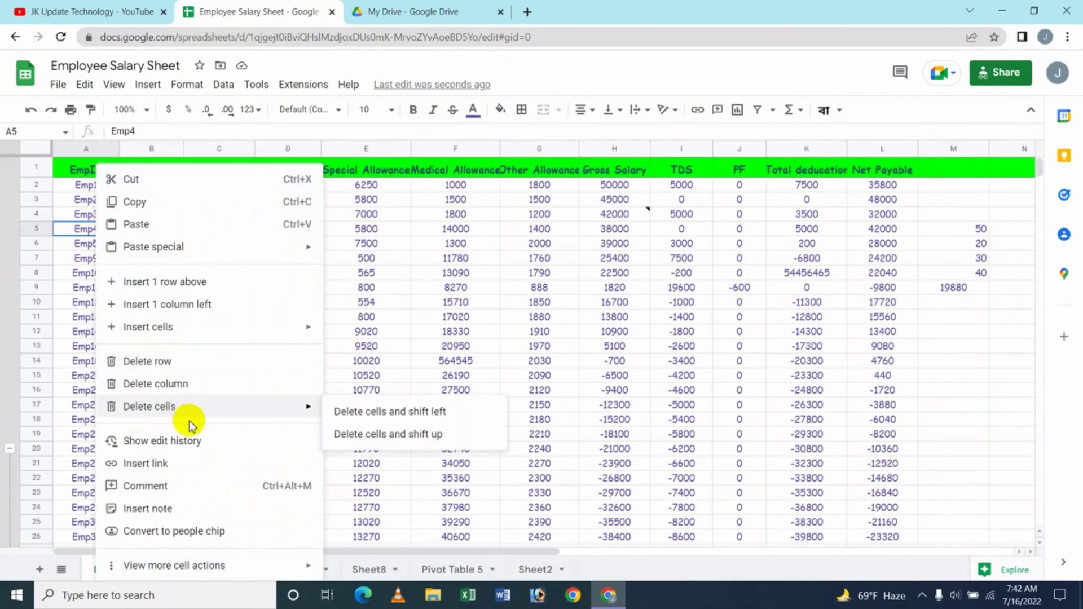
mouse_move(191, 330)
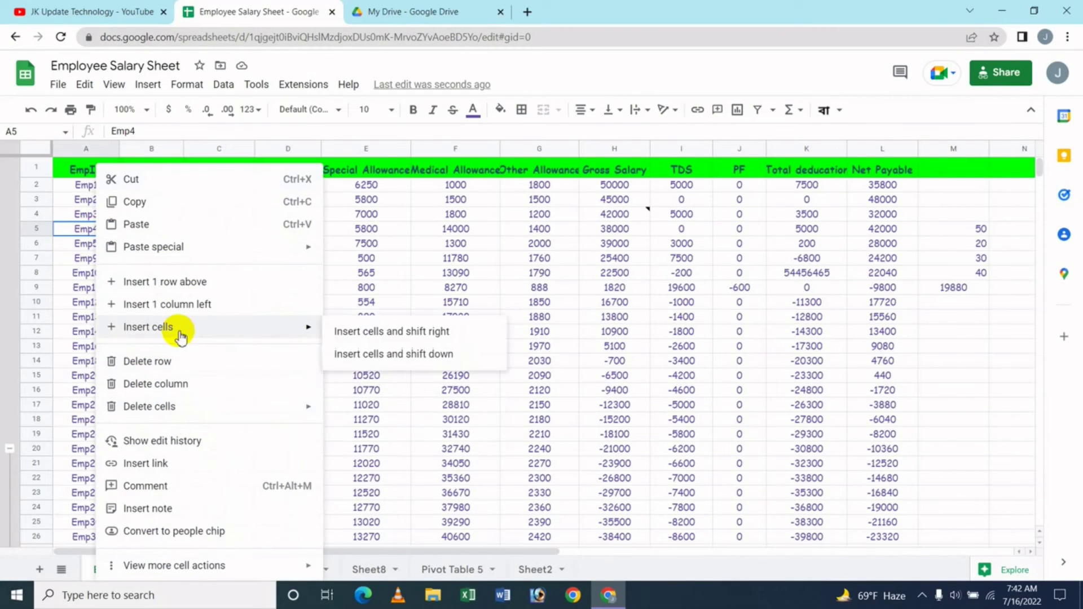
left_click(450, 336)
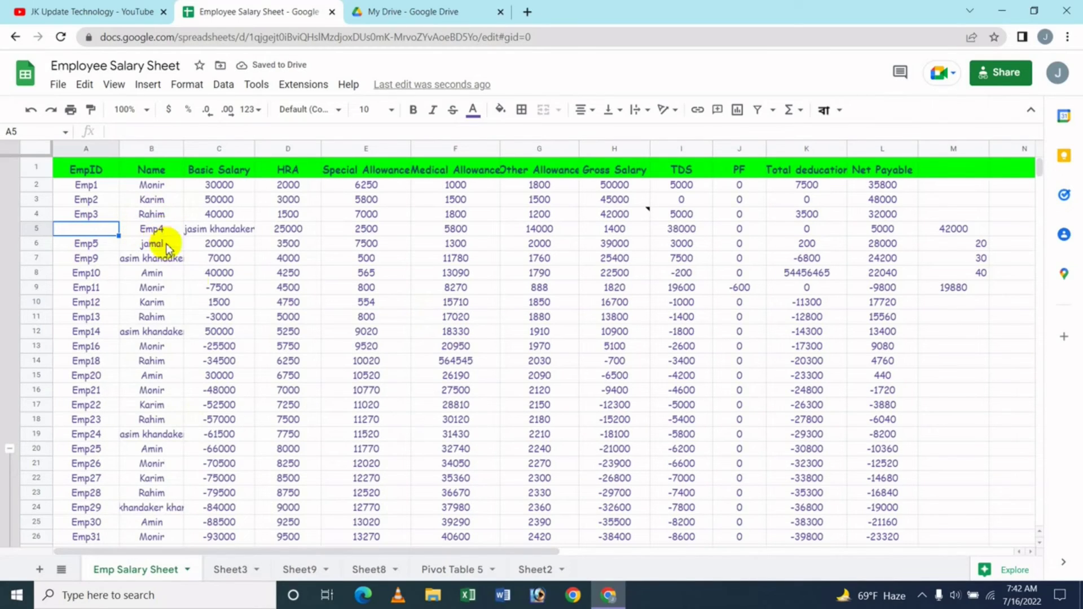
key("ctrl+z")
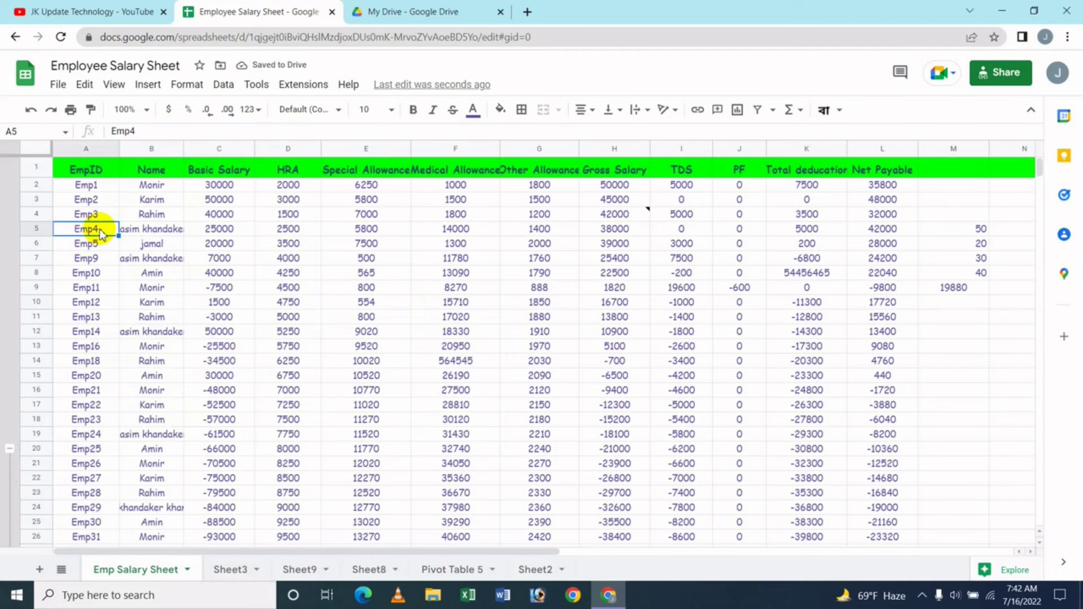
Insert a blank cell at A5 above Emp4, shifting the EmpID column's cells down, and undo the insertion.
right_click(102, 233)
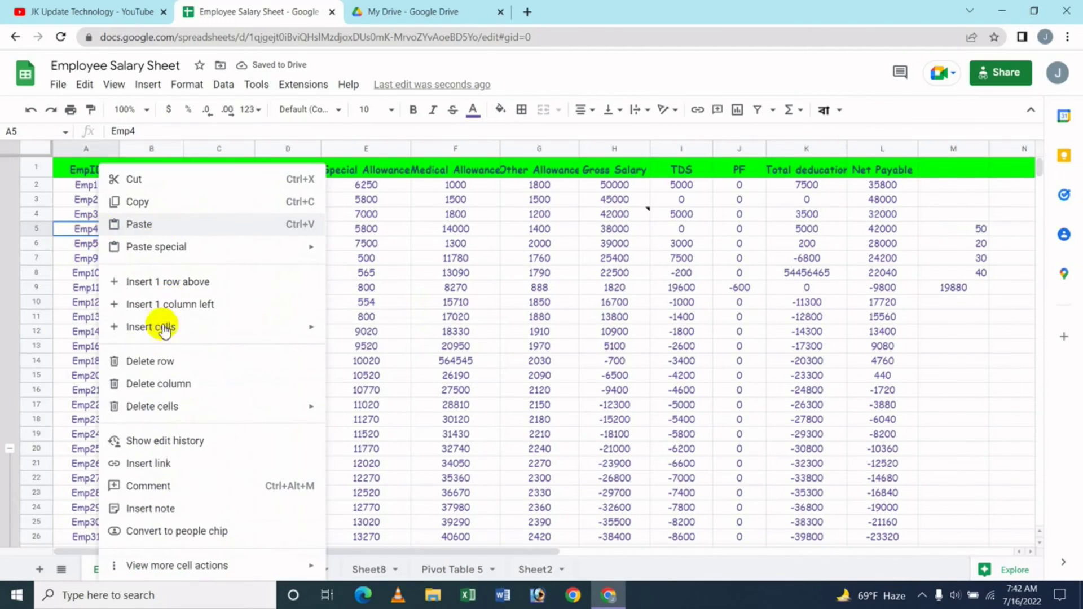
mouse_move(169, 330)
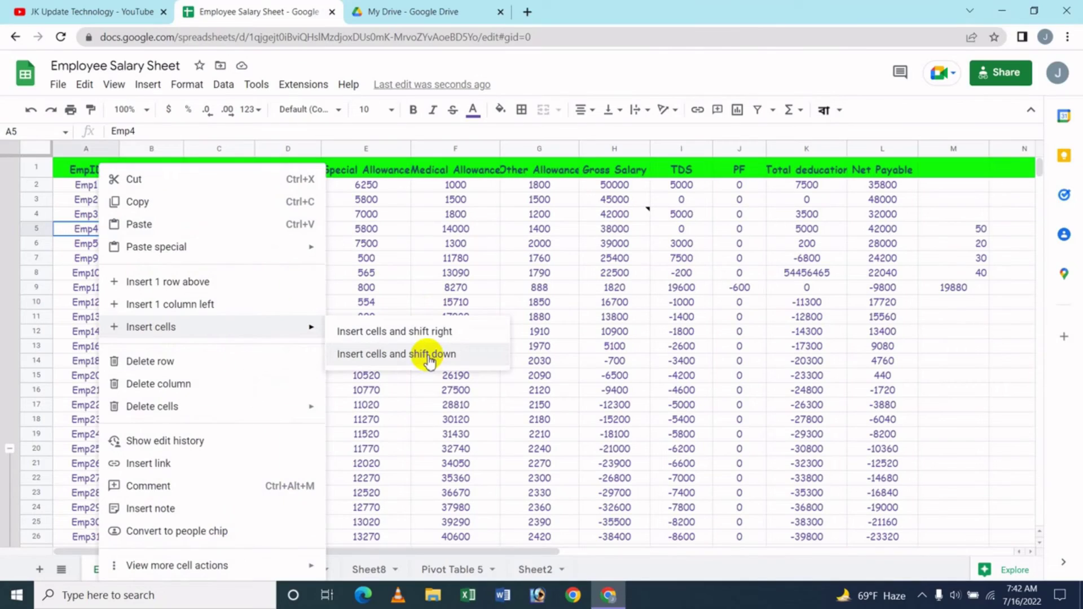
left_click(430, 356)
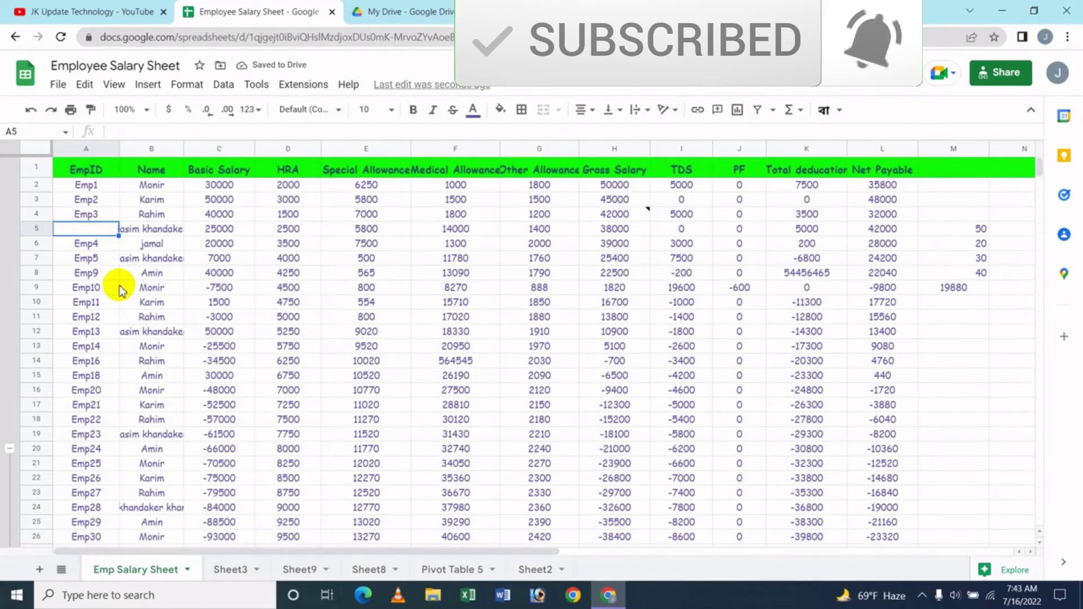
key("ctrl+z")
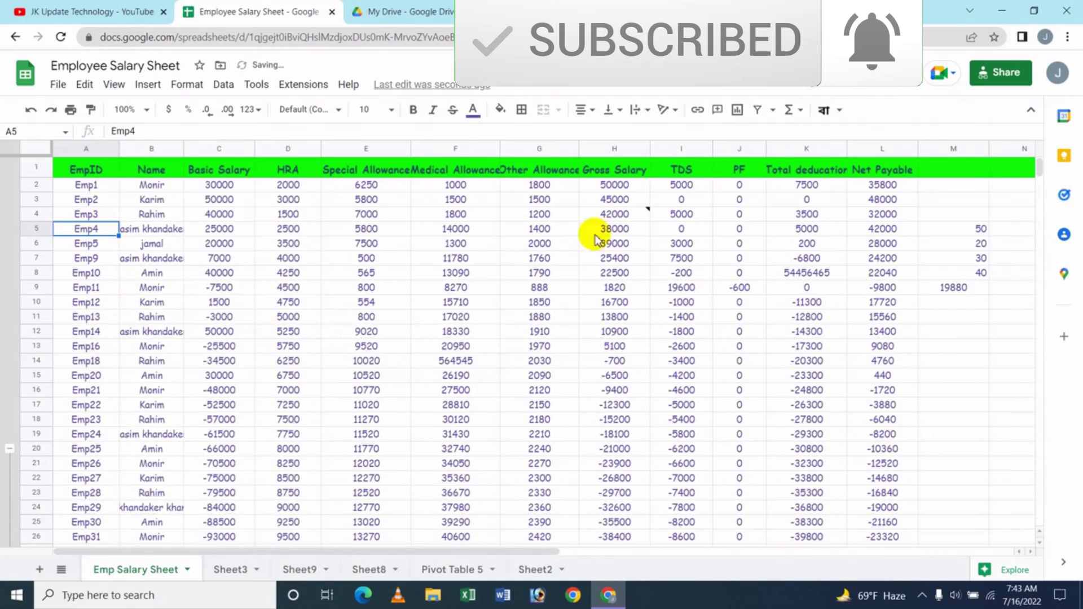
Leave the salary sheet and switch to the open YouTube page with the JK Update Technology channel's videos.
left_click(361, 310)
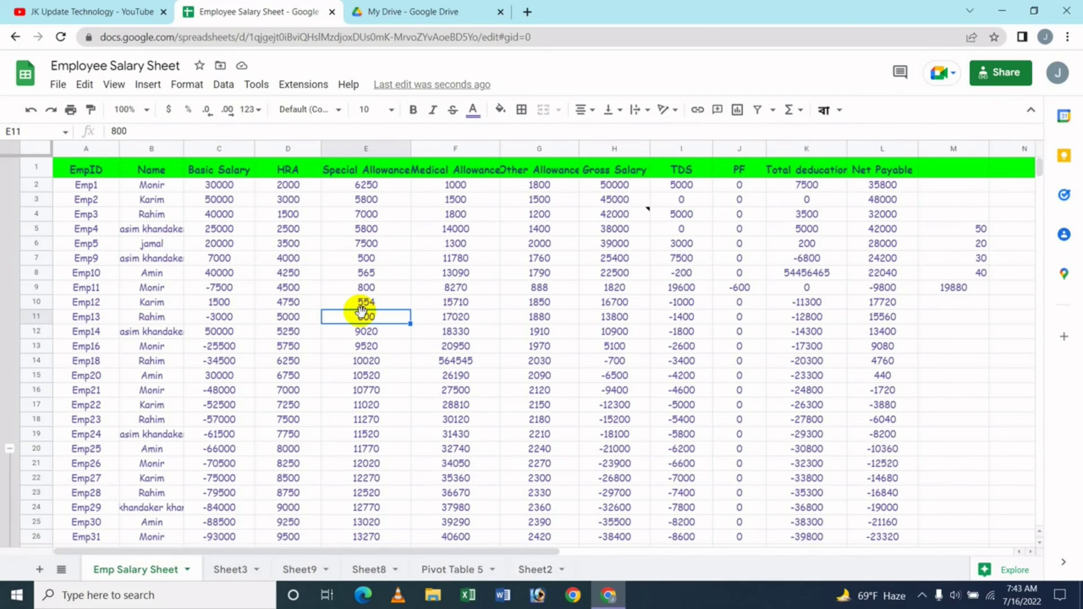
left_click(22, 12)
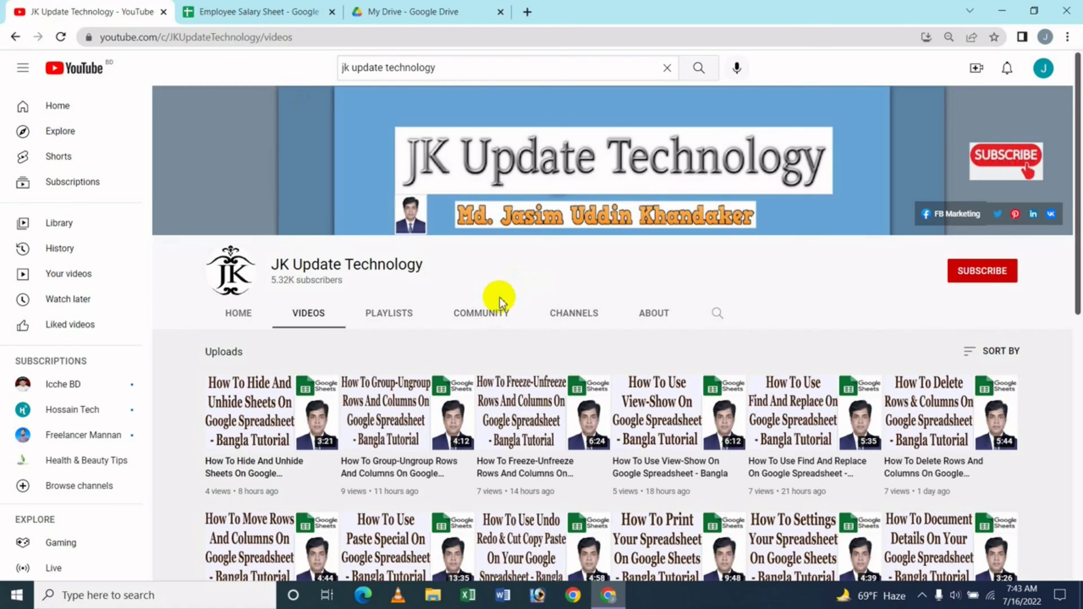